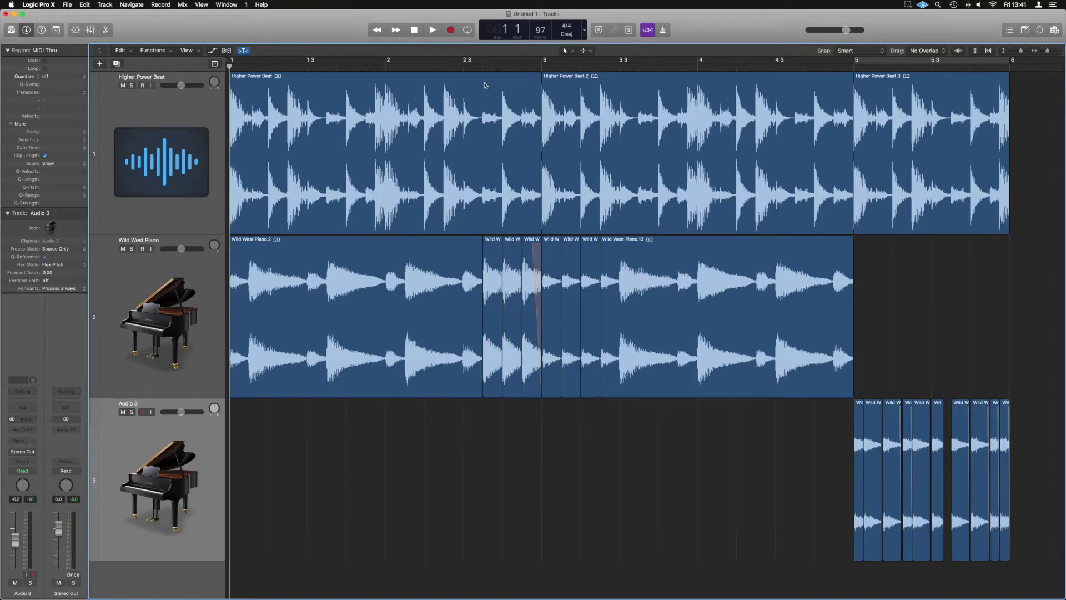
# Step: Play the first Higher Power Beat region to hear the beat, then stop playback
pyautogui.click(334, 84)
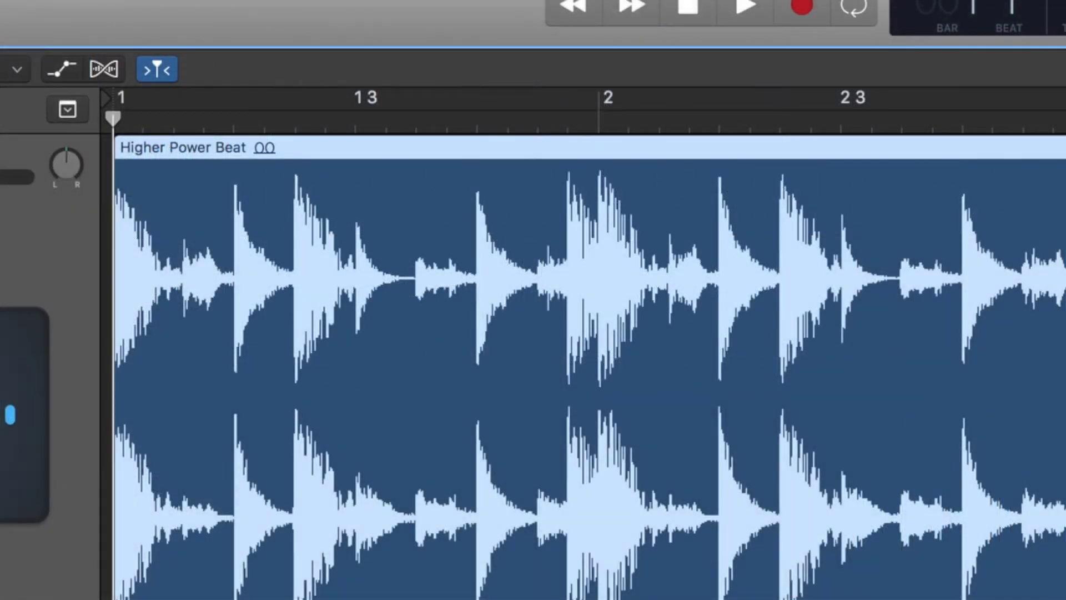
pyautogui.press('space')
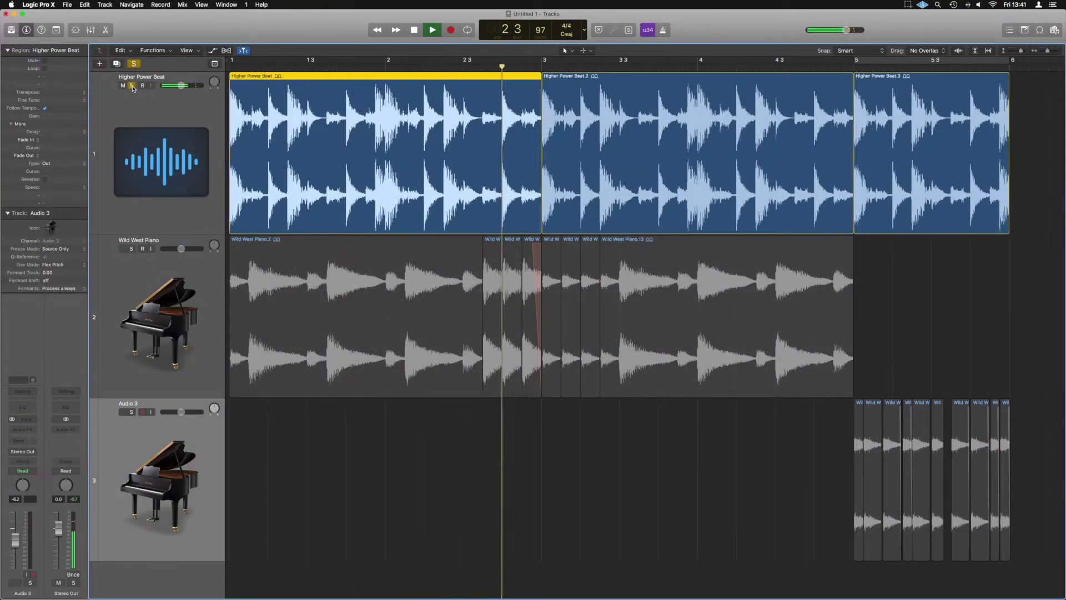
pyautogui.press('space')
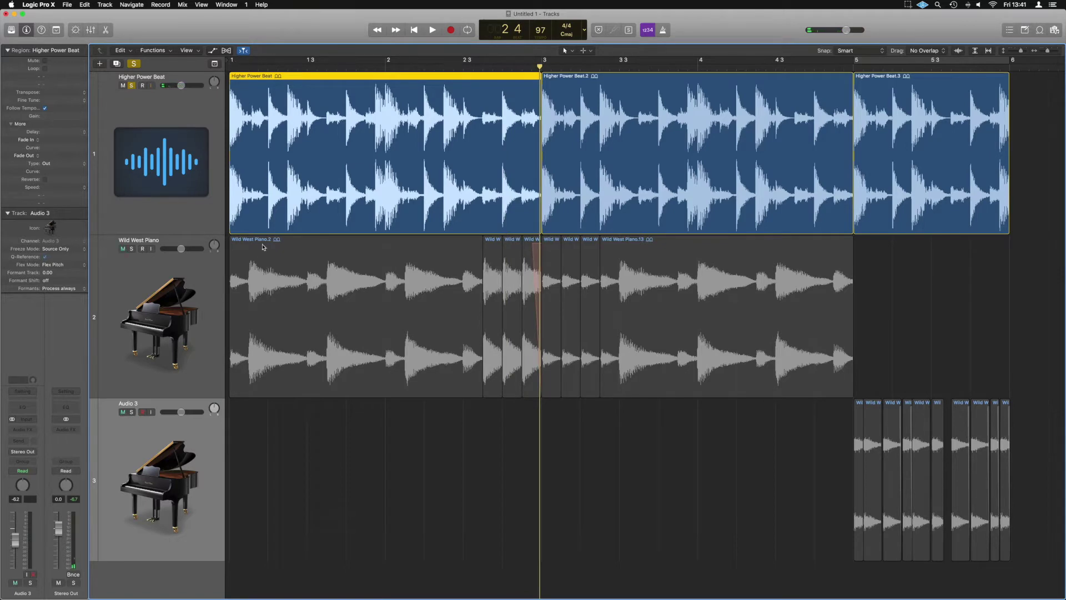
# Step: Unsolo the beat track and solo the Wild West Piano track instead
pyautogui.click(300, 243)
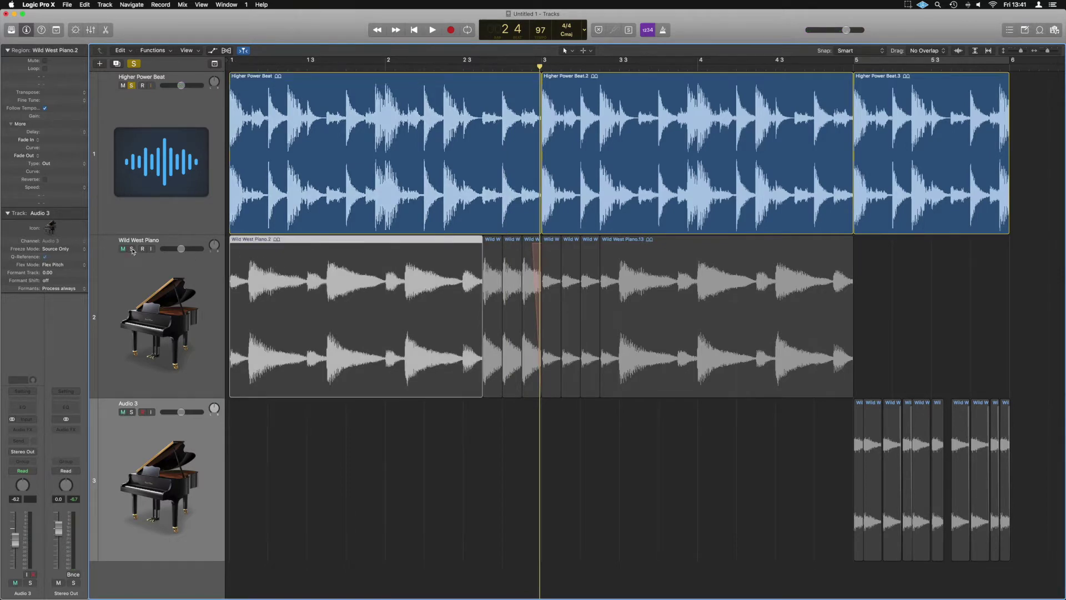
pyautogui.click(132, 245)
pyautogui.click(133, 63)
pyautogui.click(132, 250)
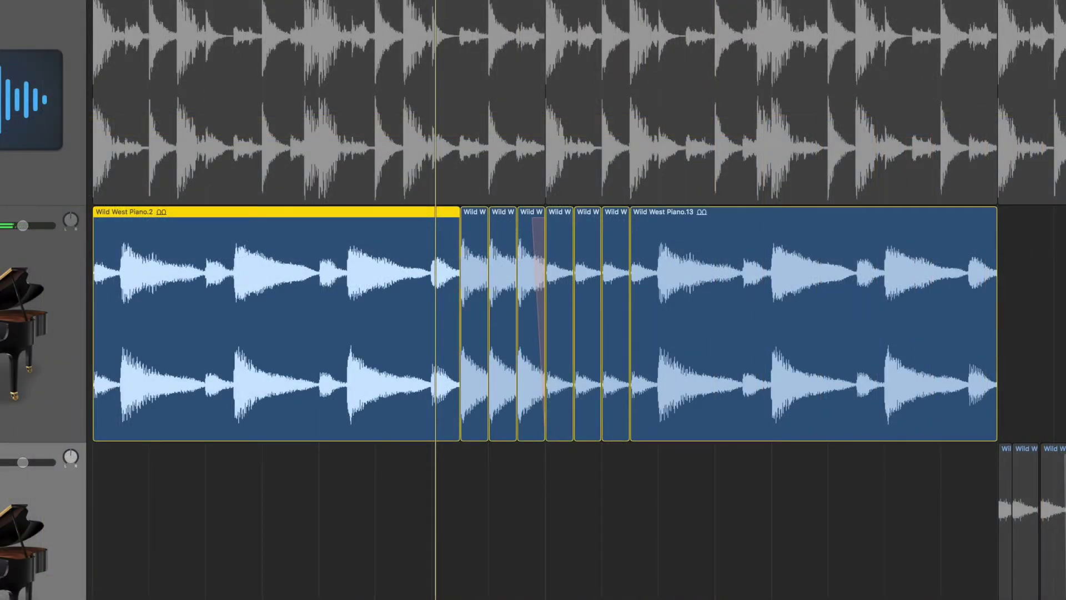
pyautogui.press('s')
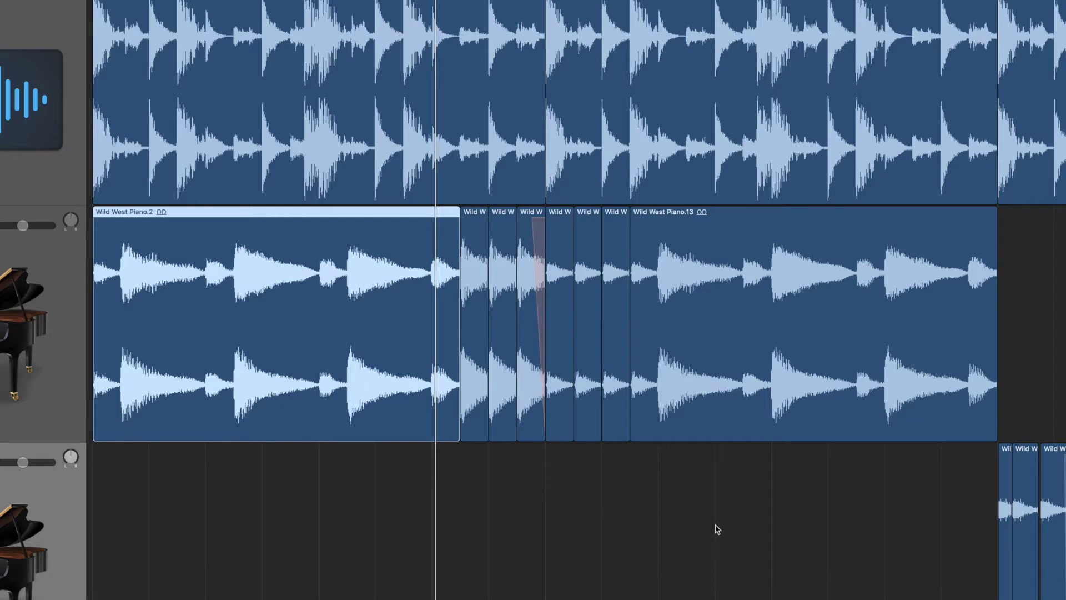
pyautogui.press('space')
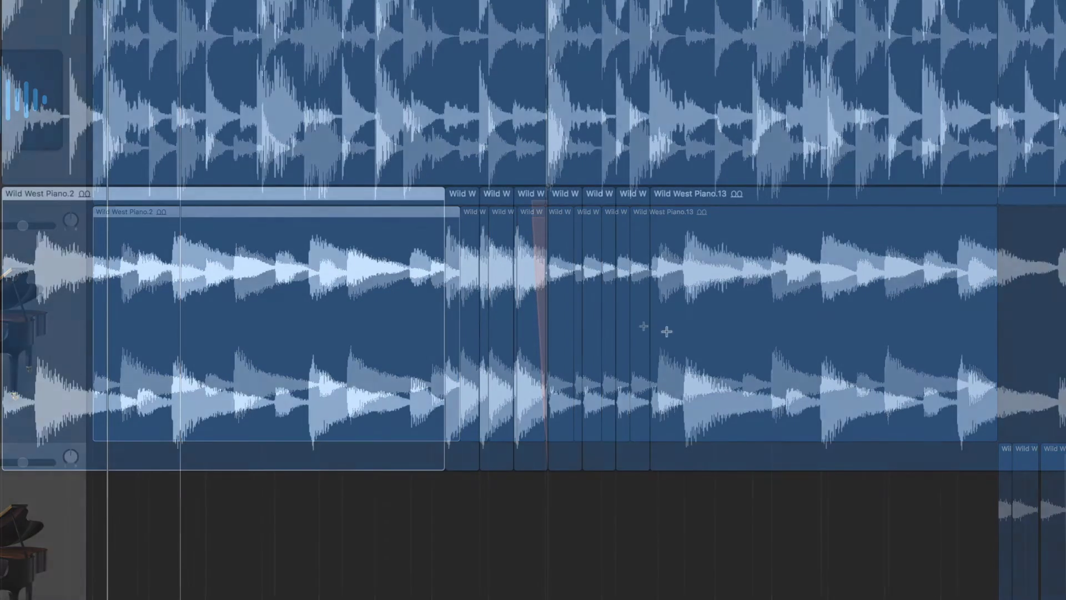
pyautogui.press('t')
pyautogui.press('i')
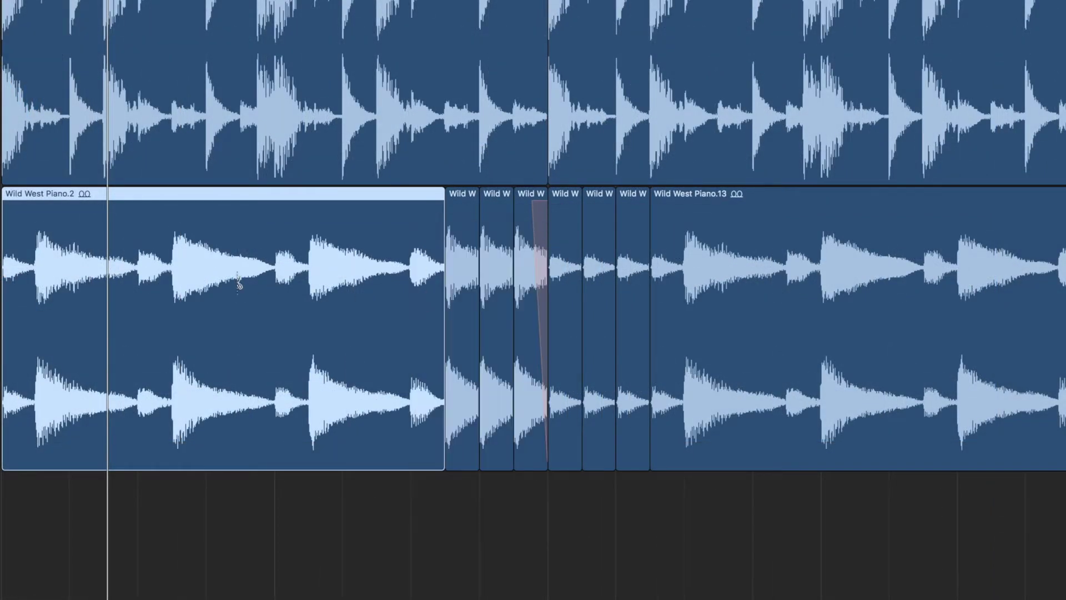
pyautogui.click(309, 280)
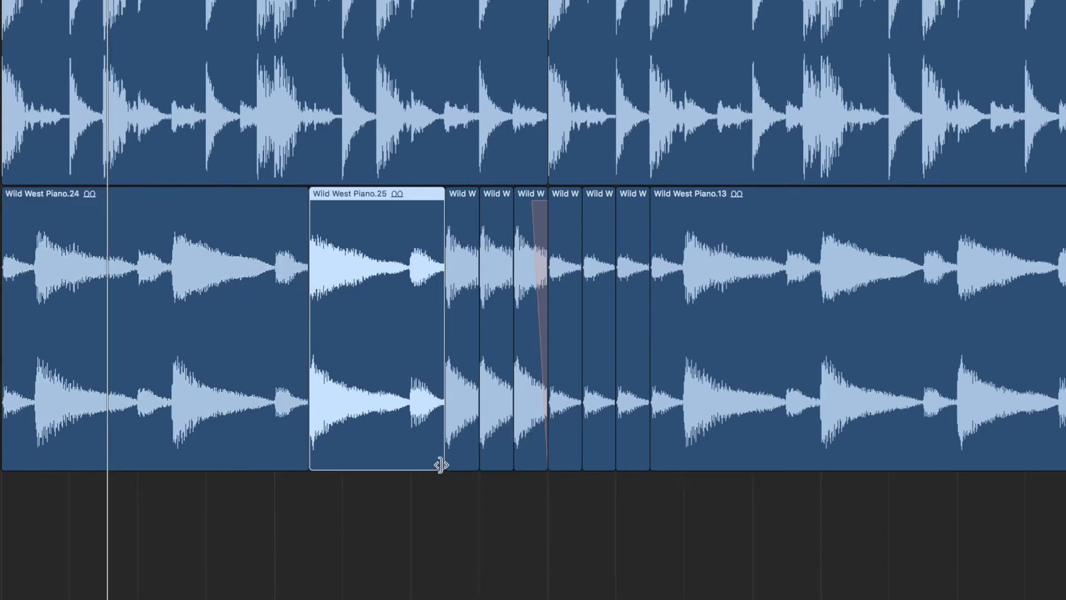
pyautogui.moveTo(441, 461); pyautogui.dragTo(340, 469)
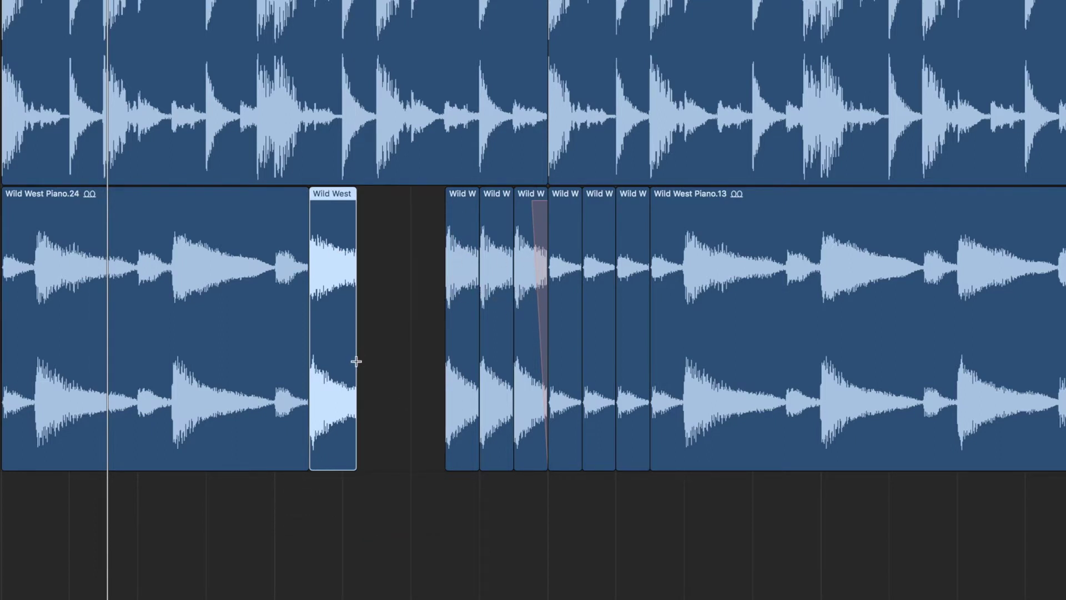
pyautogui.press('super+z')
pyautogui.press('super+z')
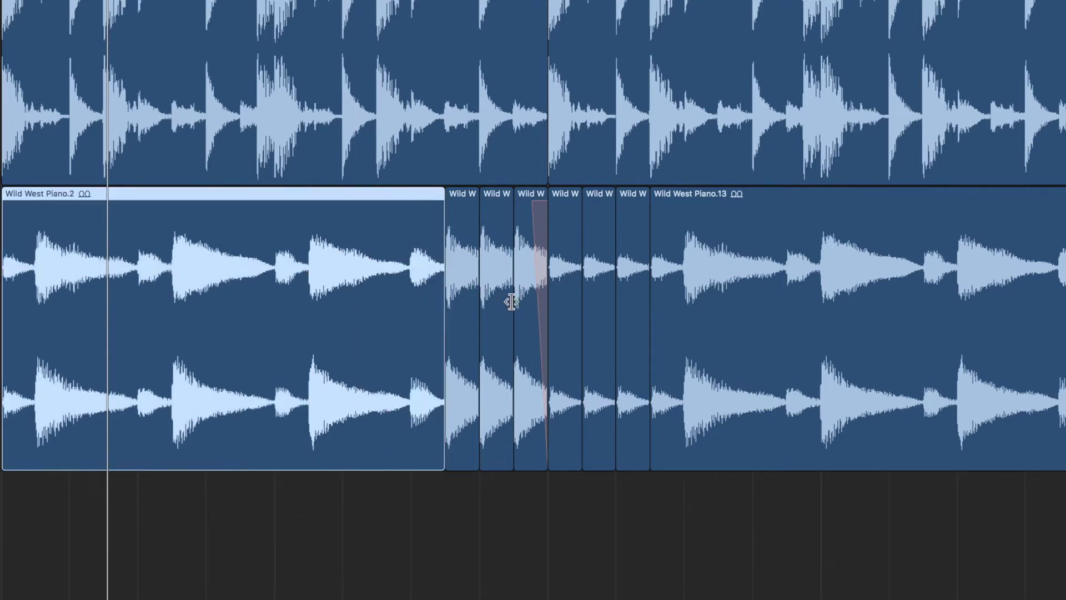
pyautogui.click(465, 478)
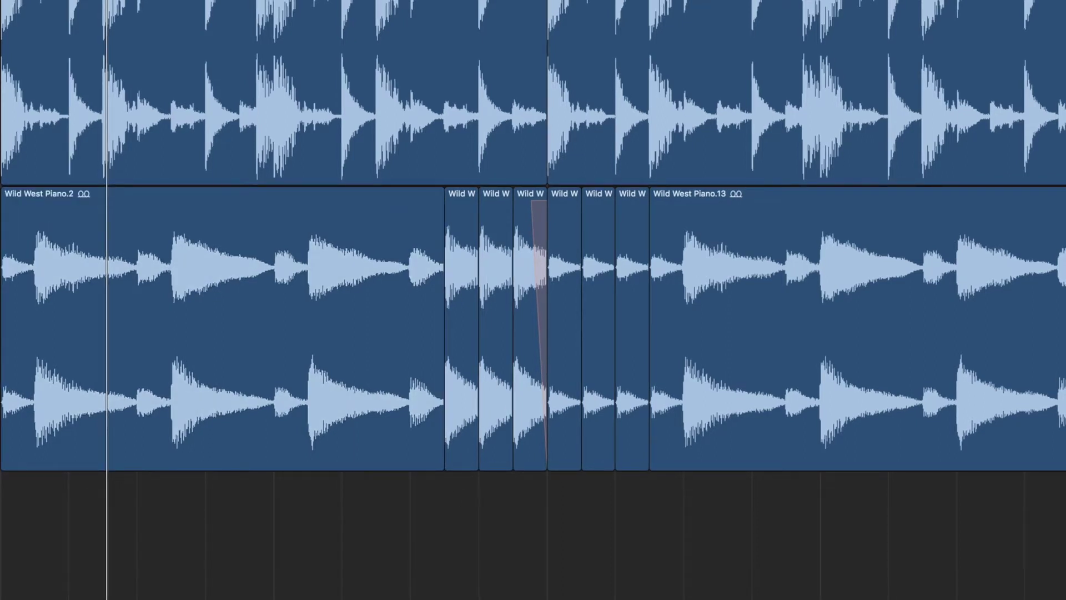
pyautogui.press('space')
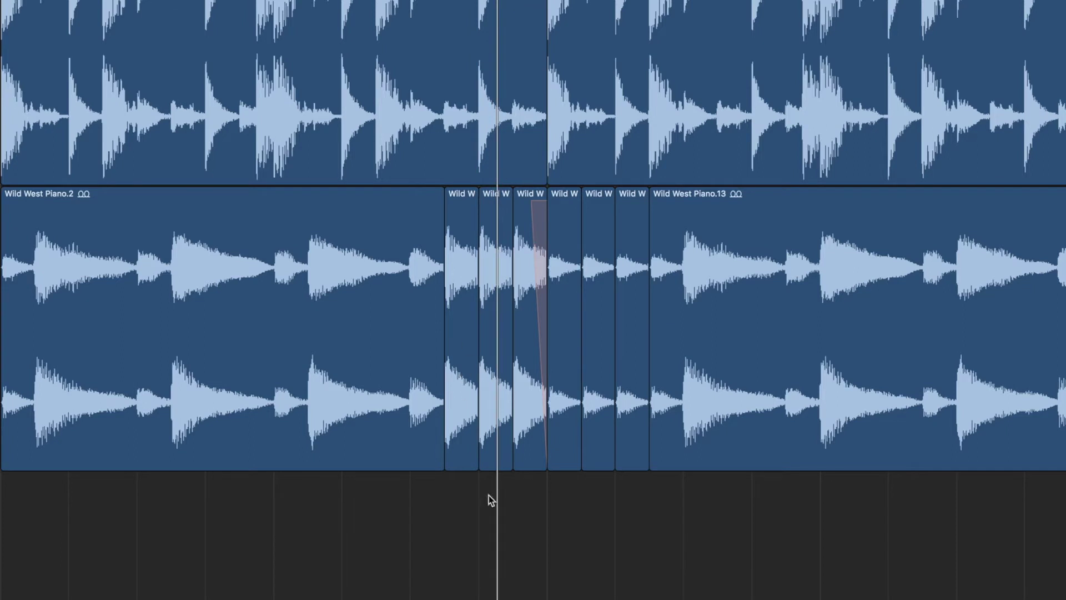
# Step: Drag a fade-out onto the end of the Wild West Piano.5 slice and audition it
pyautogui.click(525, 206)
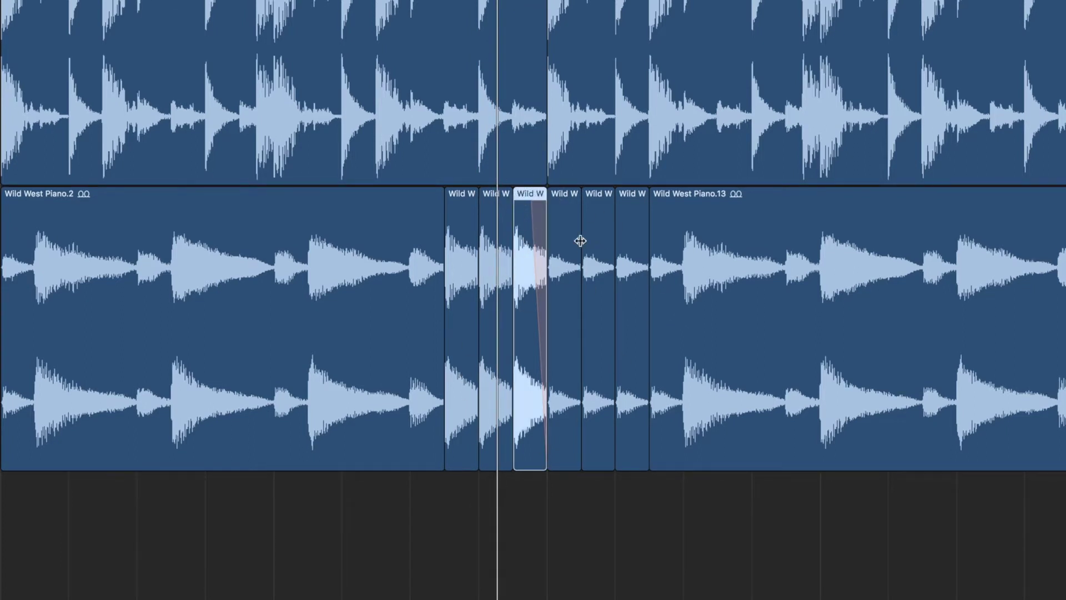
pyautogui.scroll(5, 510, 198)
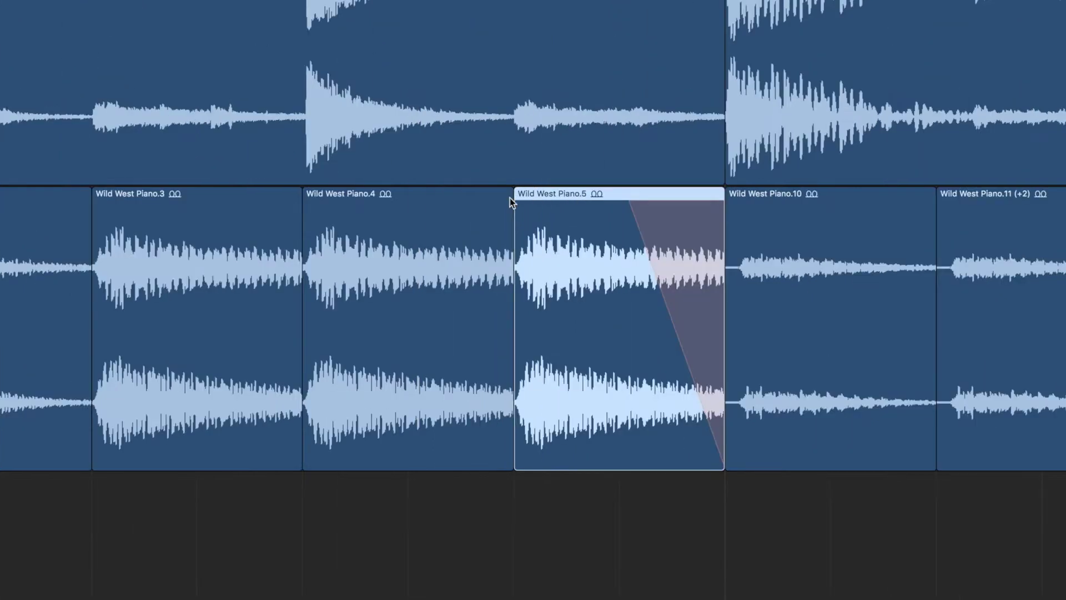
pyautogui.scroll(3, 509, 198)
pyautogui.scroll(-5, 510, 198)
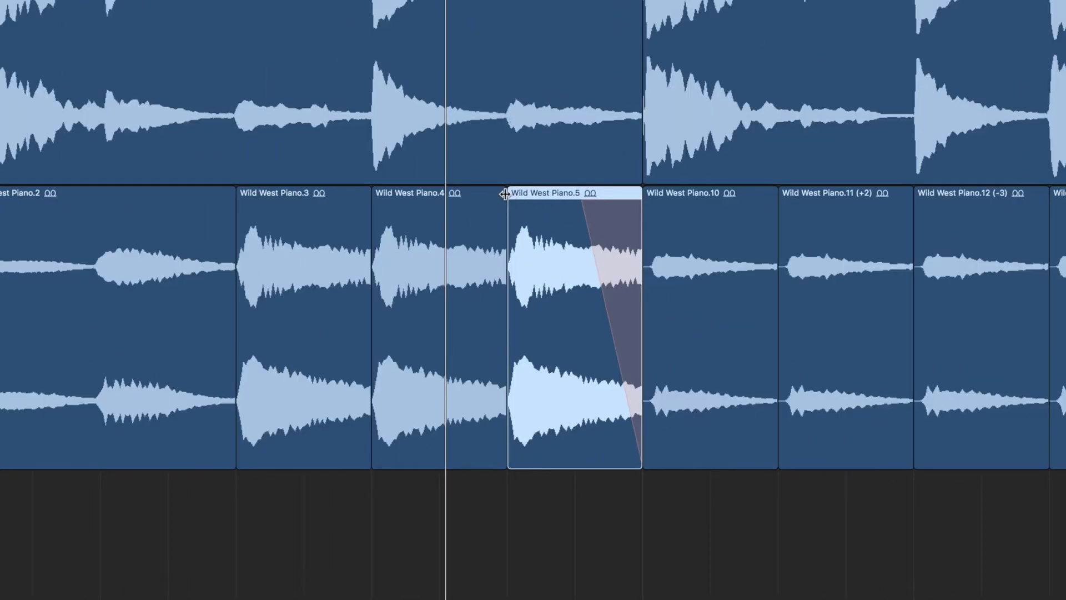
pyautogui.moveTo(504, 193); pyautogui.dragTo(512, 214)
pyautogui.press('space')
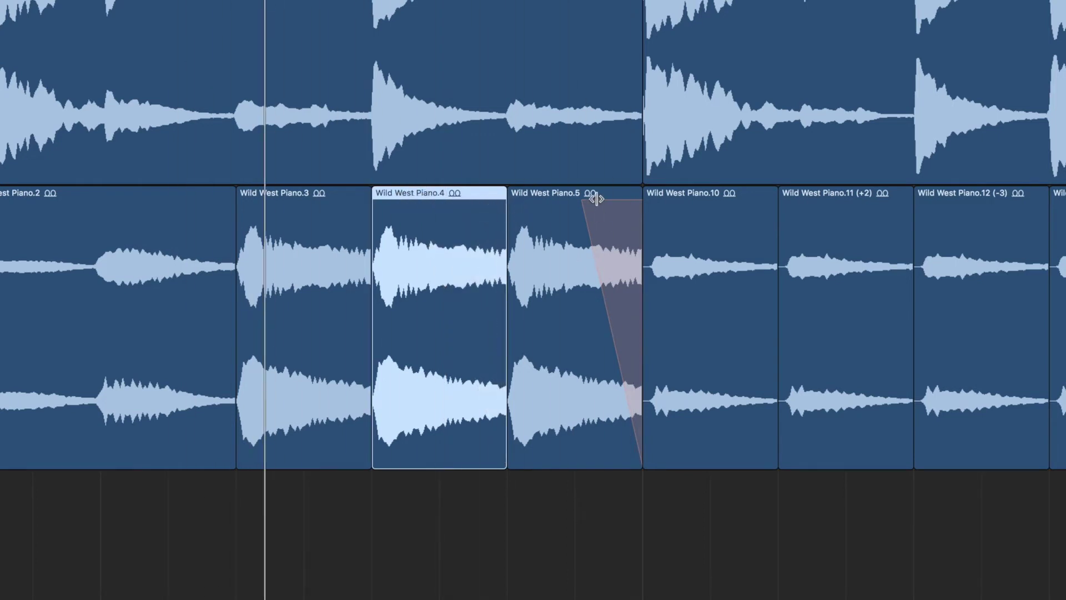
pyautogui.click(532, 230)
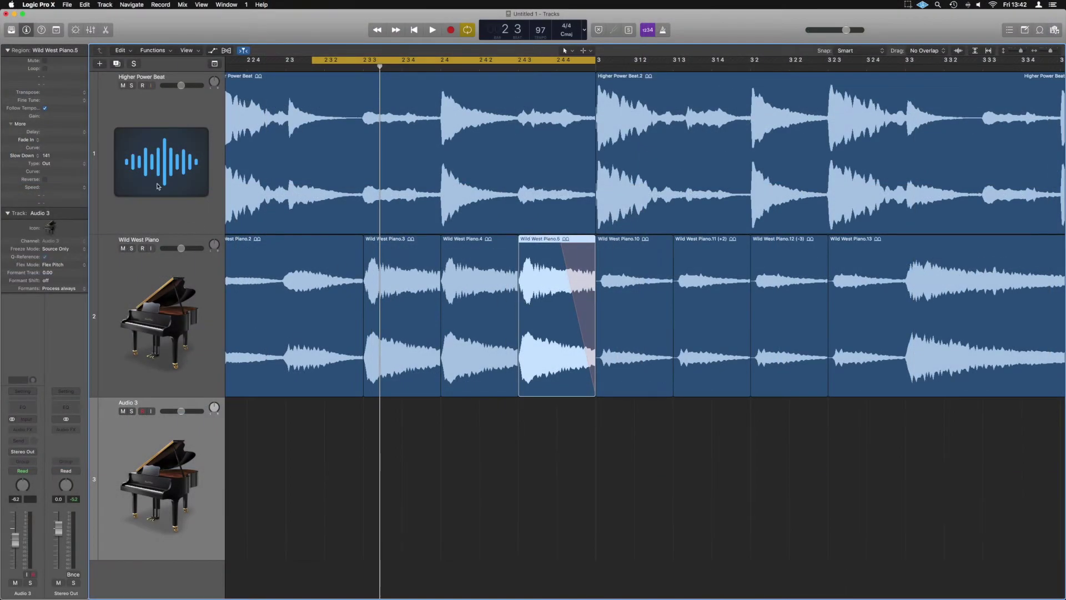
# Step: Set the Wild West Piano.5 Fade Out type to Slow Down in the Region inspector
pyautogui.press('i')
pyautogui.press('i')
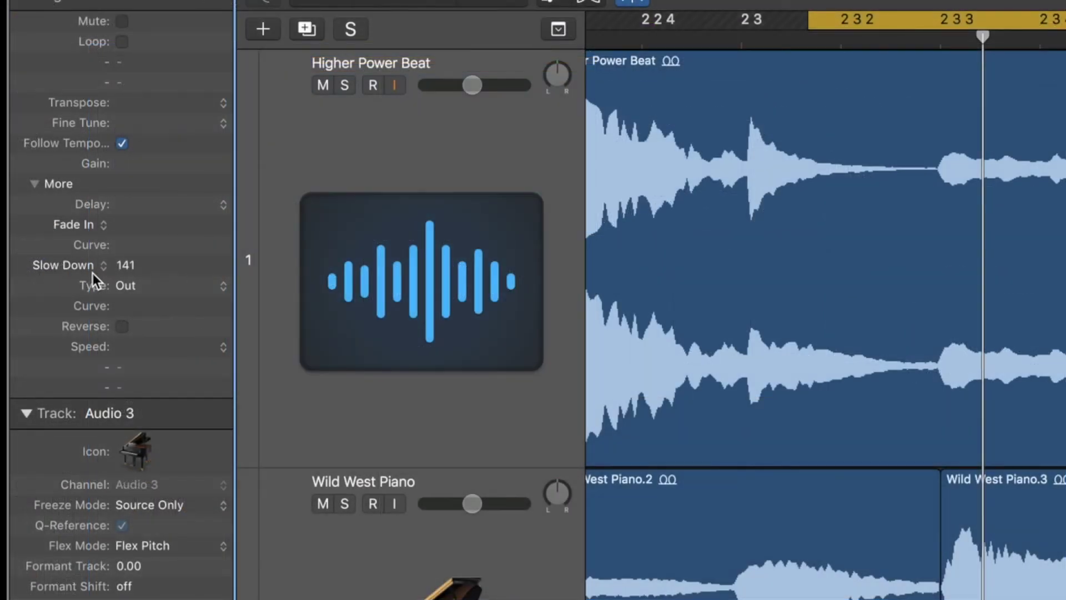
pyautogui.click(70, 270)
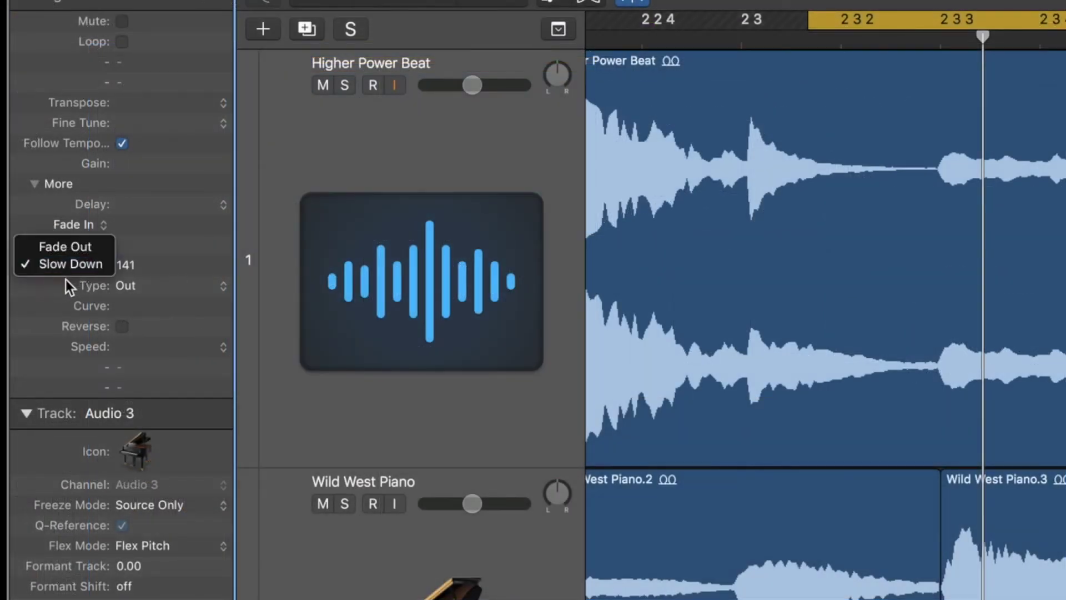
pyautogui.click(55, 246)
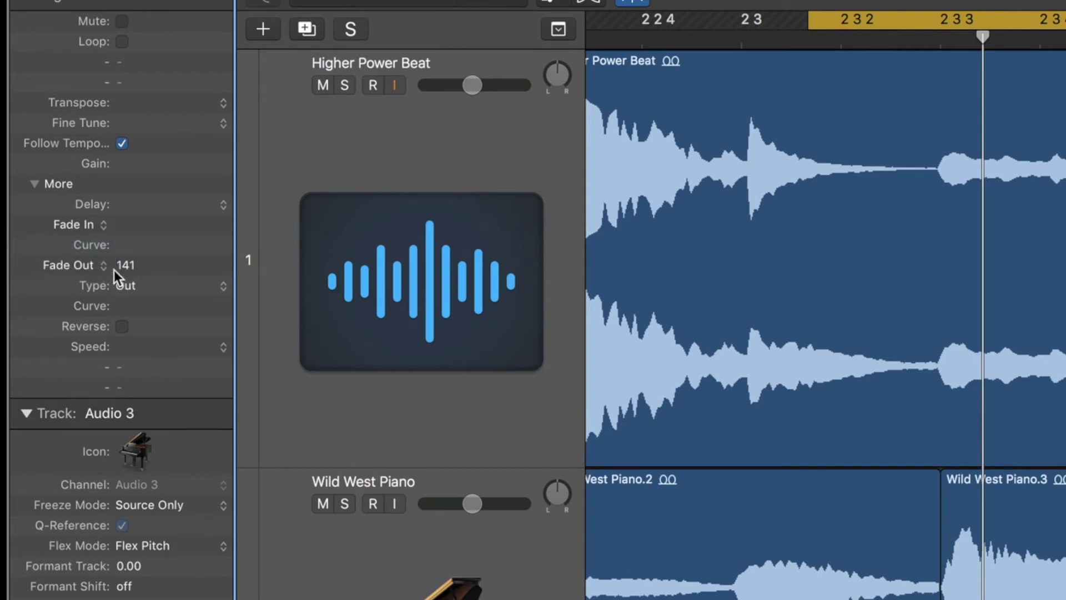
pyautogui.click(73, 263)
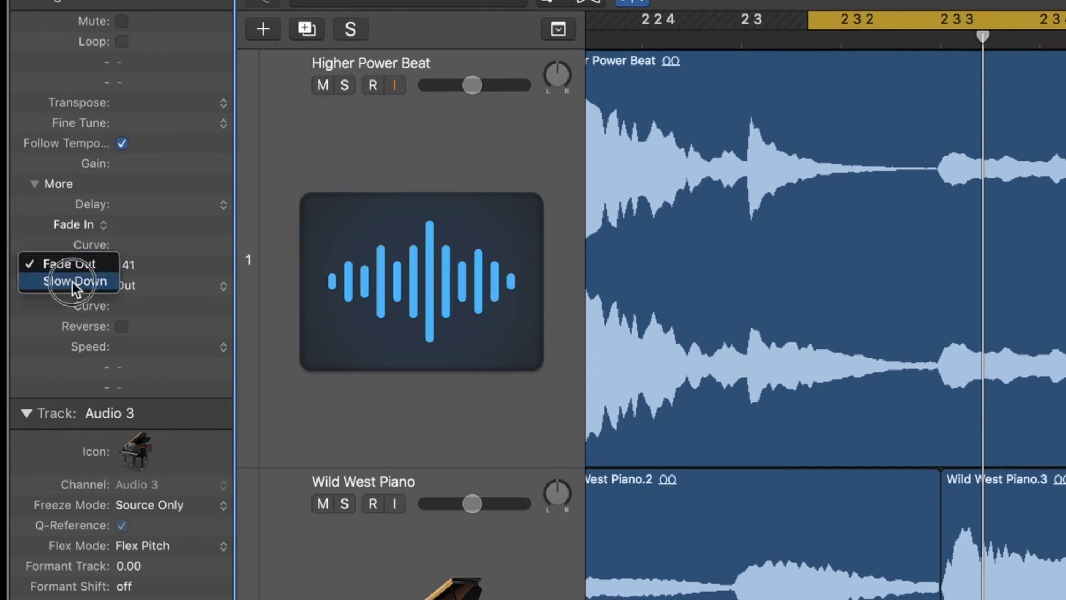
pyautogui.click(75, 281)
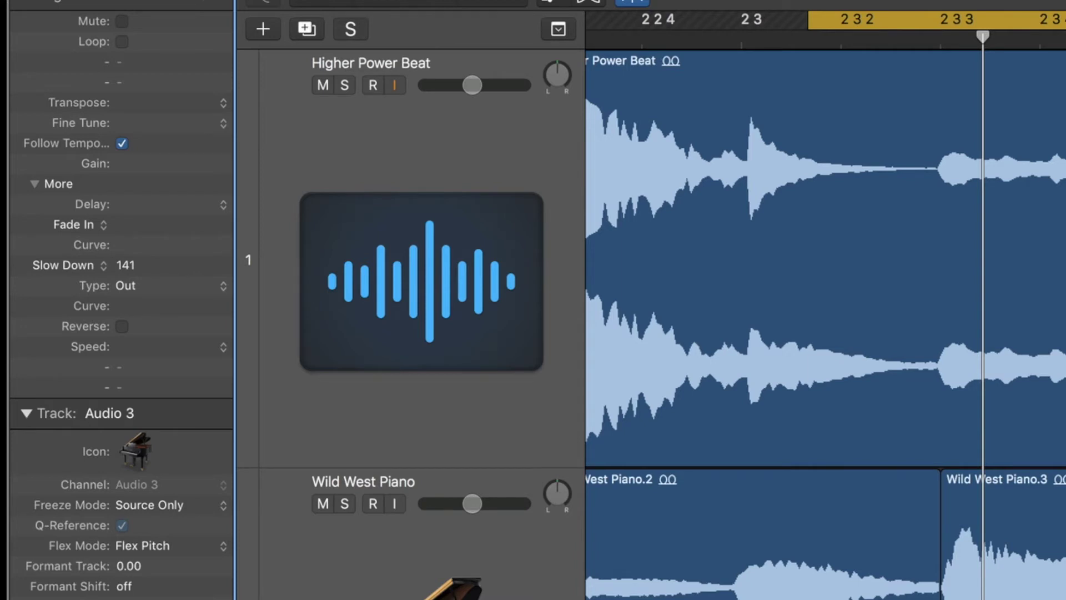
# Step: Cycle from bar 1, play the arrangement, and turn on track hiding
pyautogui.press('Return')
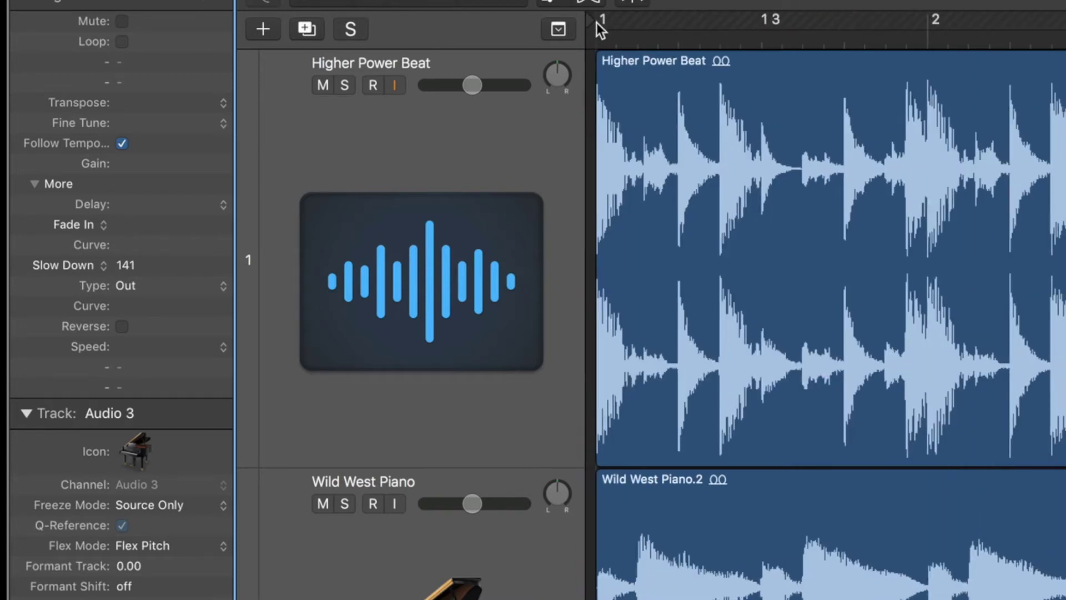
pyautogui.moveTo(599, 22); pyautogui.dragTo(1060, 22)
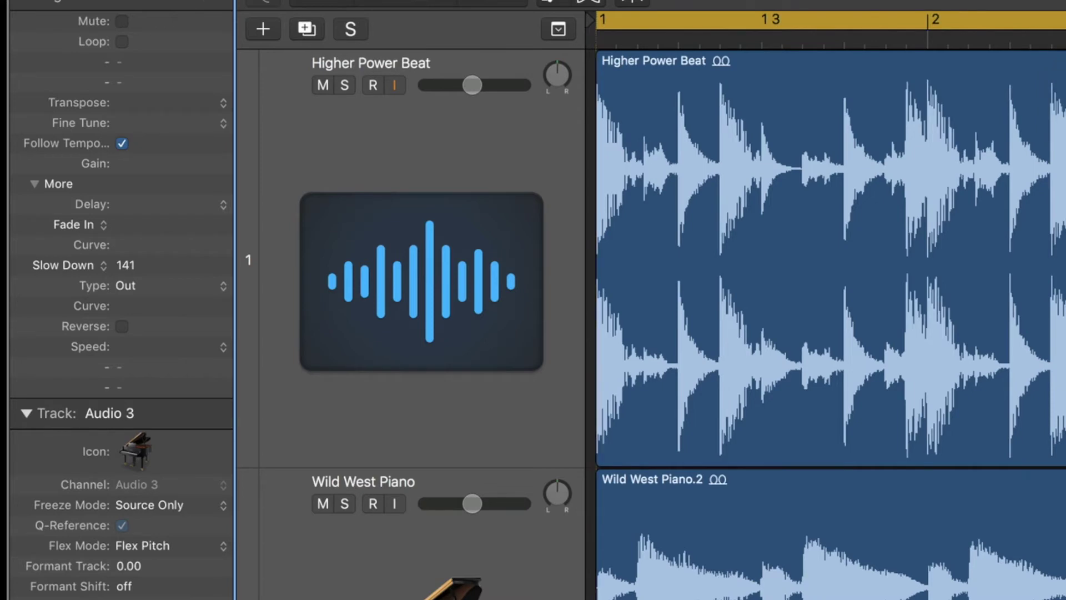
pyautogui.press('space')
pyautogui.press('h')
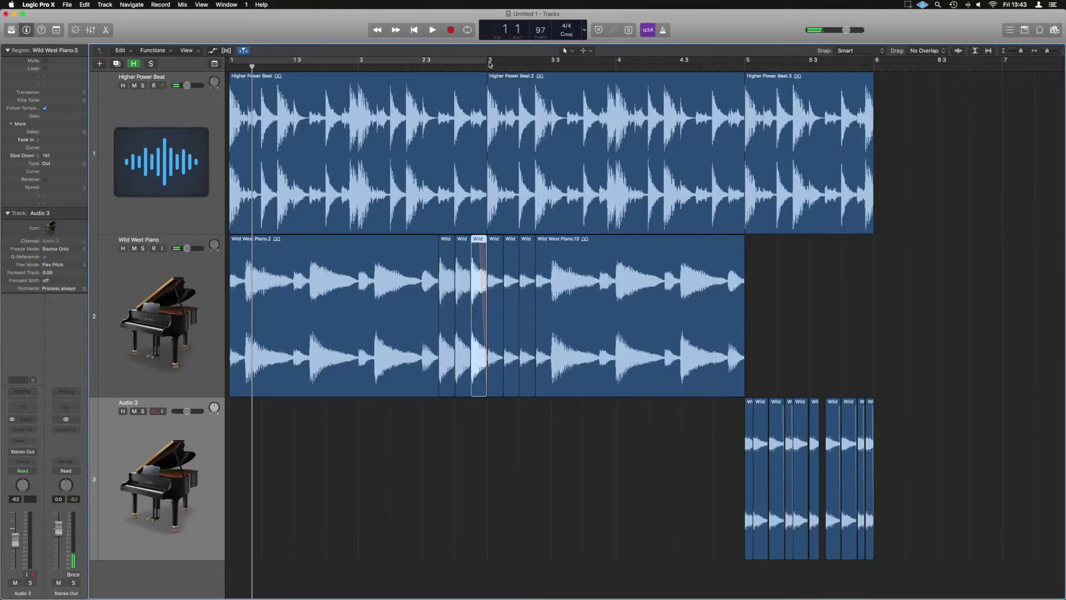
# Step: Loop bars 3 to 5, start playback and select the fourth Wild chop
pyautogui.moveTo(490, 64); pyautogui.dragTo(744, 63)
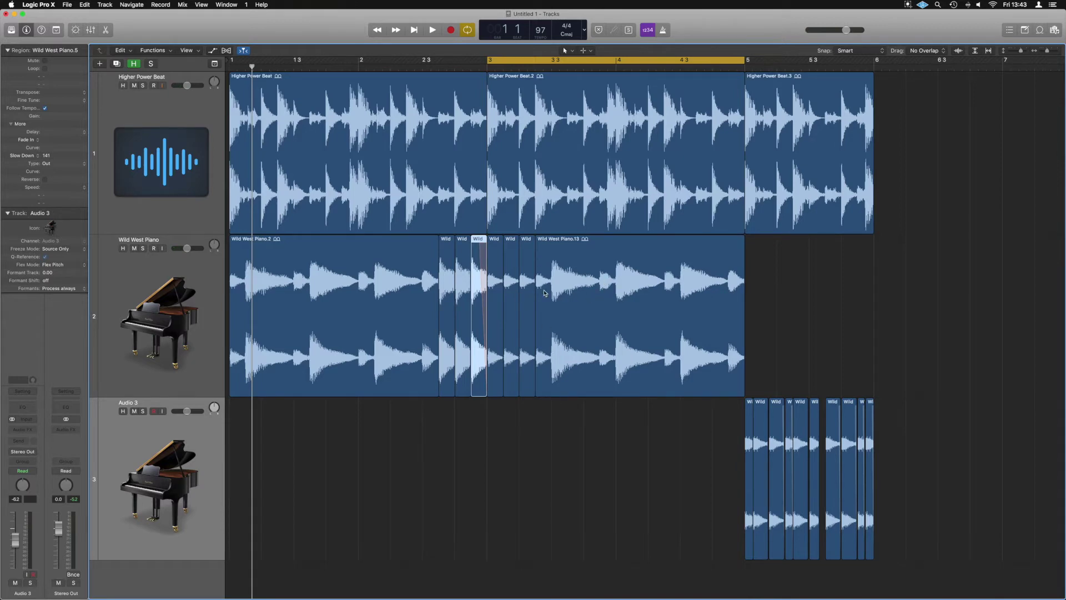
pyautogui.press('space')
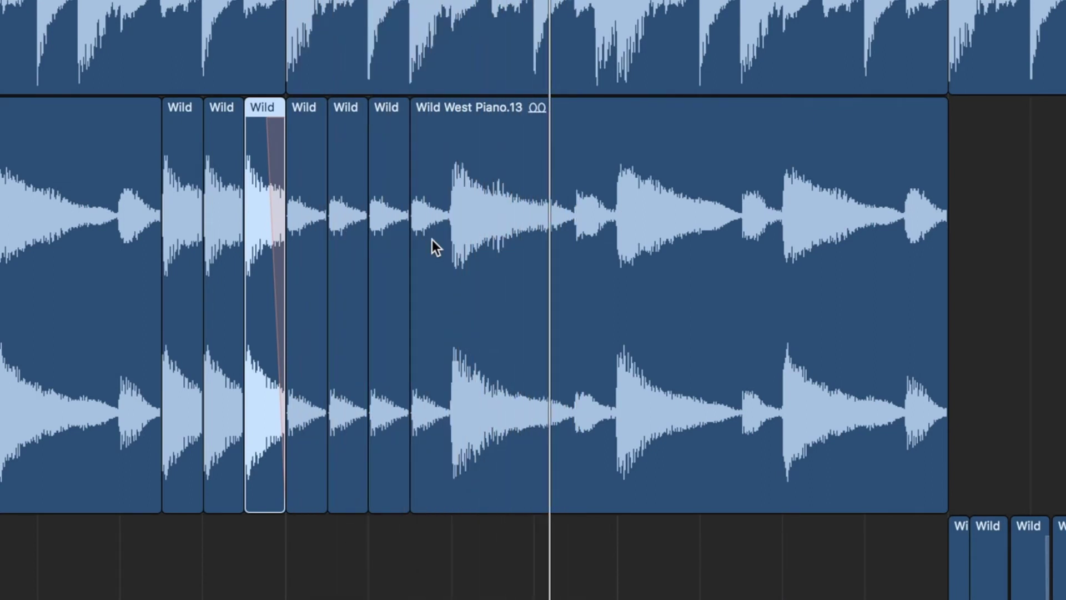
pyautogui.click(306, 157)
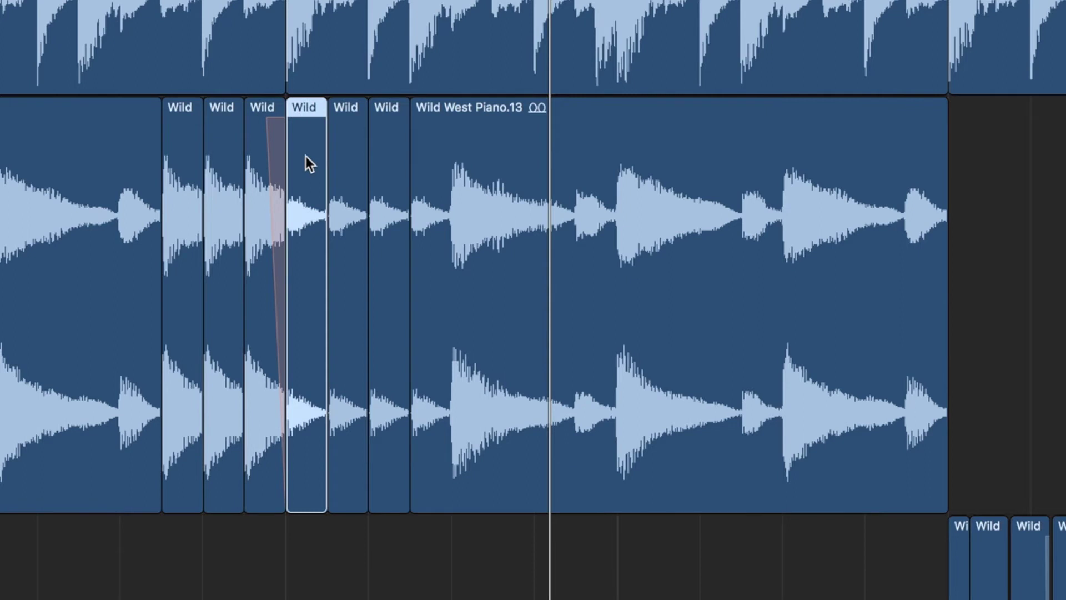
# Step: Step through the next Wild chops, including the -3 one, to Wild West Piano.13
pyautogui.hscroll(1, 307, 163)
pyautogui.click(344, 203)
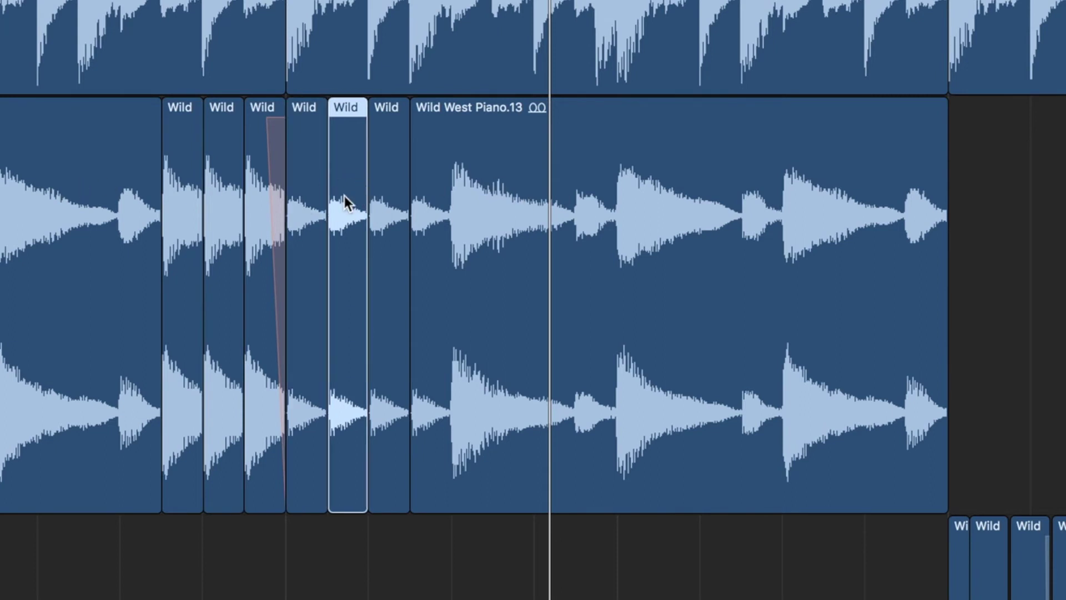
pyautogui.click(387, 215)
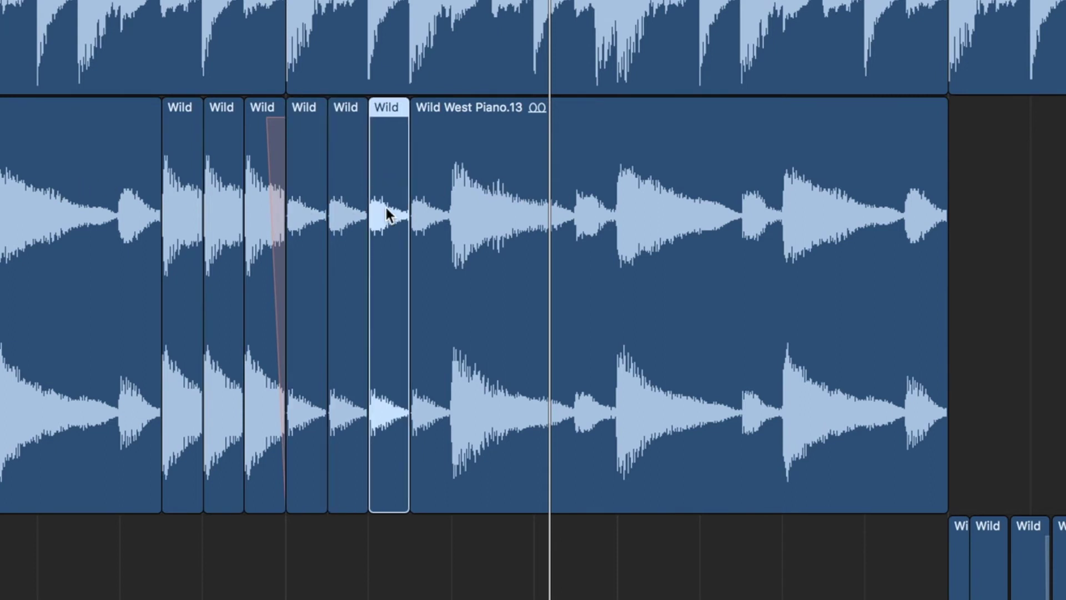
pyautogui.click(345, 214)
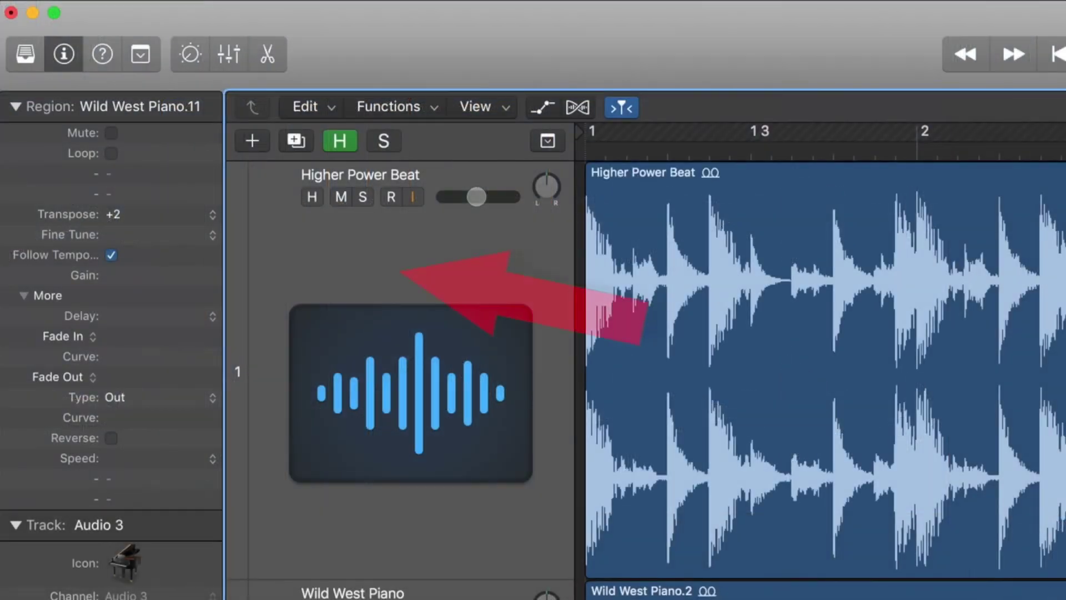
pyautogui.press('Right')
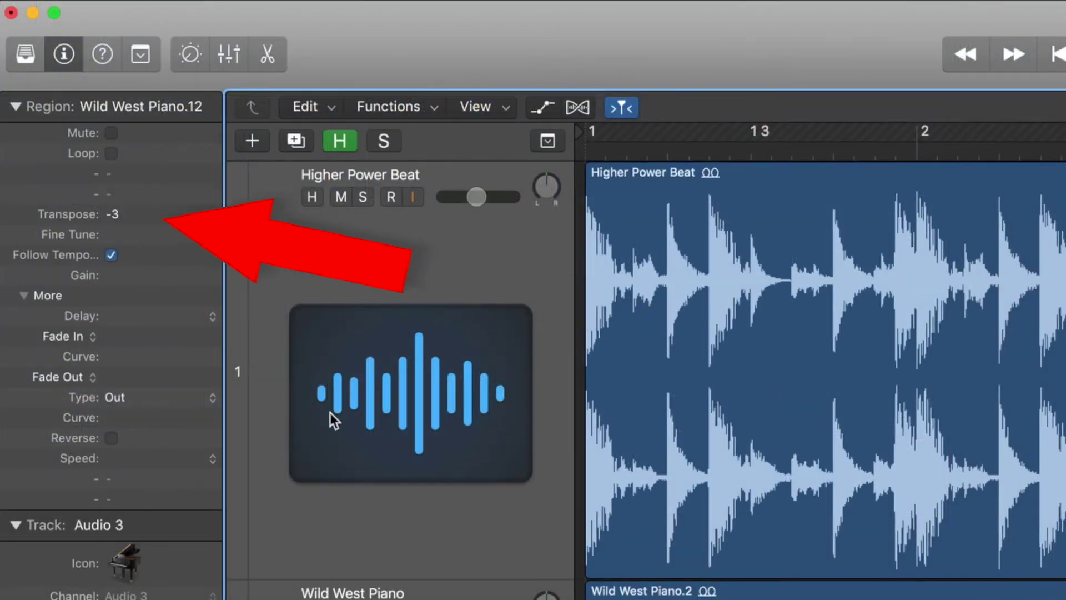
pyautogui.press('Right')
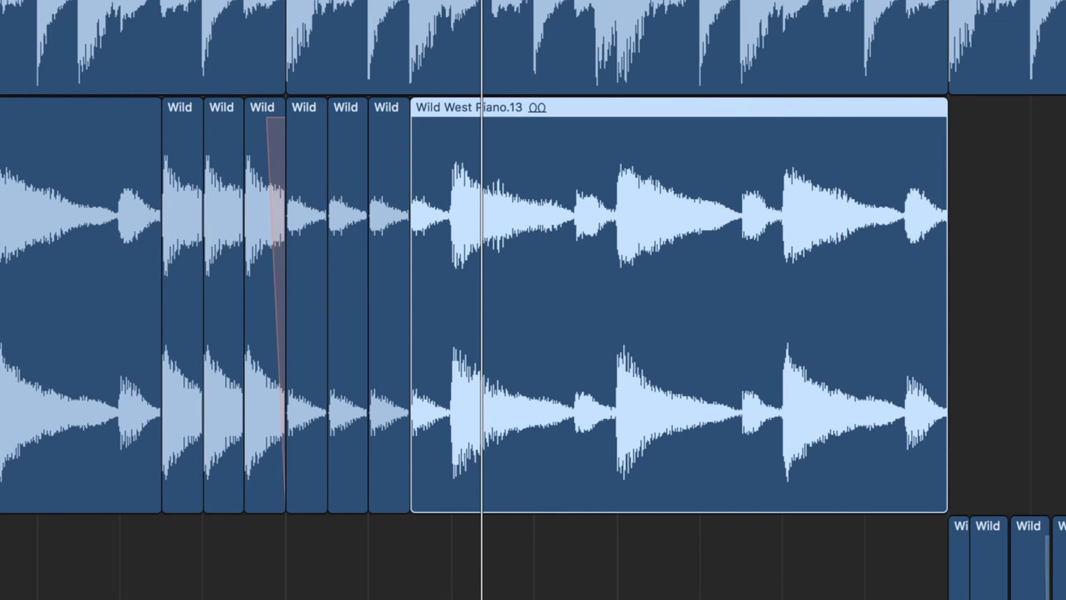
# Step: Zoom in around Wild West Piano.13 and scroll right to the Flex Pitch chops on Audio 3
pyautogui.hscroll(5, 533, 300)
pyautogui.press('super+Right')
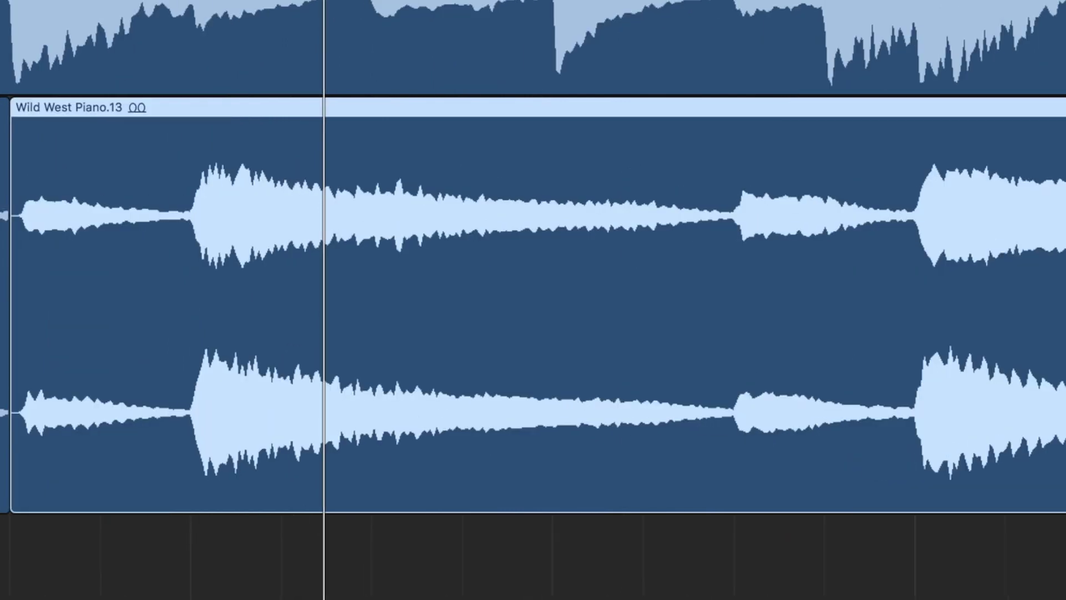
pyautogui.hscroll(10, 533, 300)
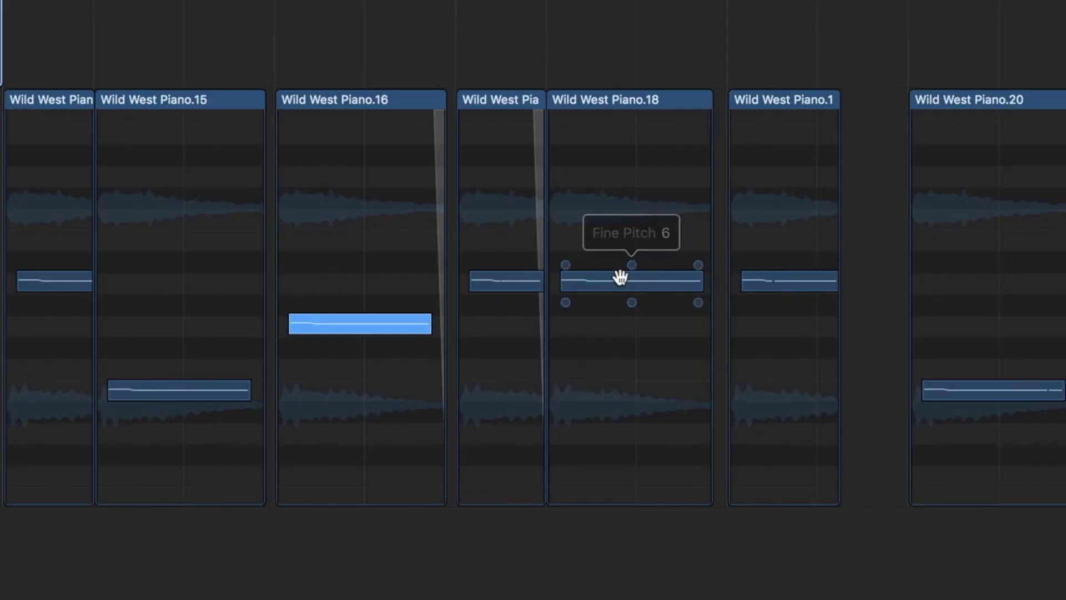
# Step: Select the pitched note in Wild West Piano.18 and play back the flex-pitched chops
pyautogui.click(616, 286)
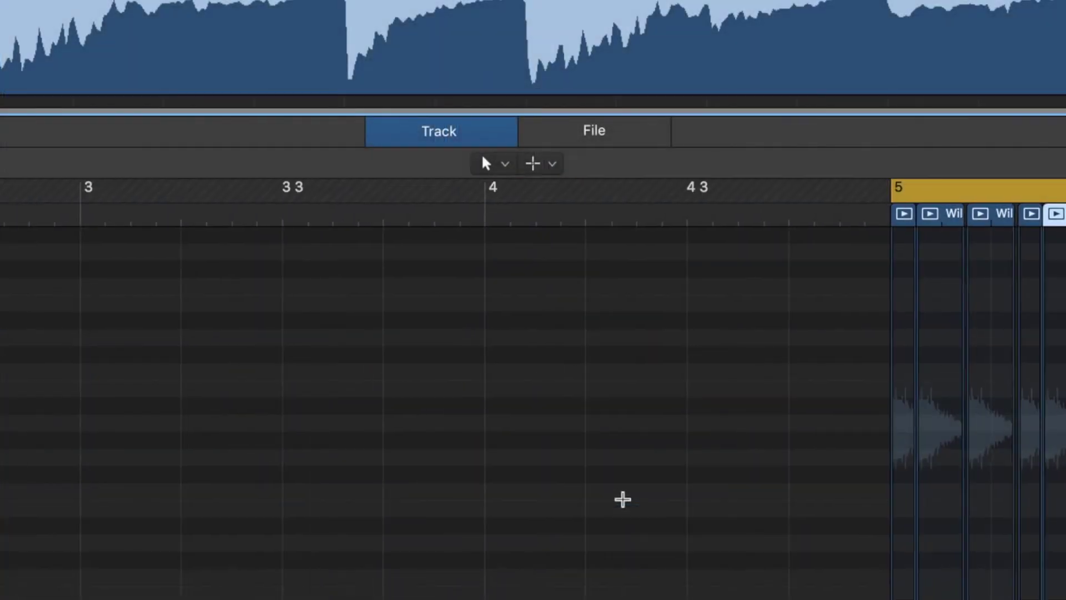
pyautogui.scroll(5, 621, 500)
pyautogui.scroll(-5, 621, 498)
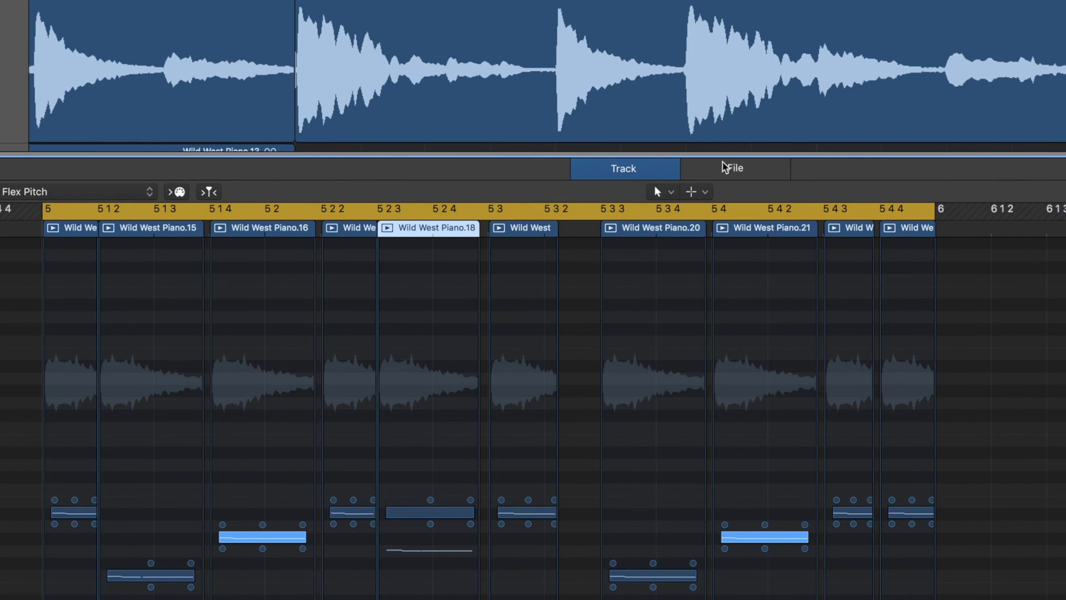
pyautogui.press('space')
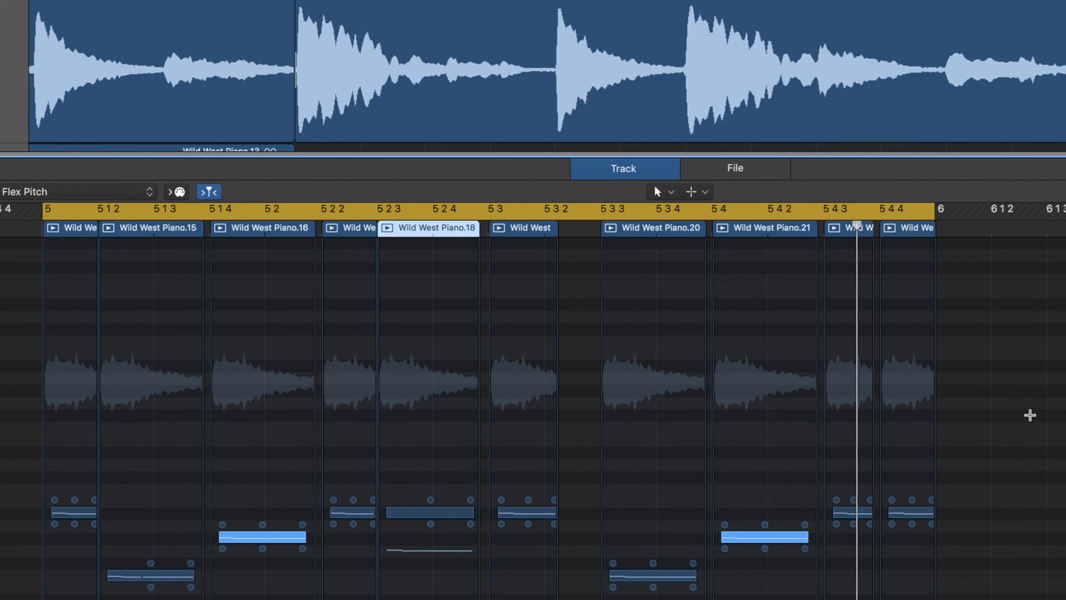
# Step: Lower the selected note one semitone, then select Wild West Piano.21's note and the bar 5–6 notes
pyautogui.scroll(5, 794, 572)
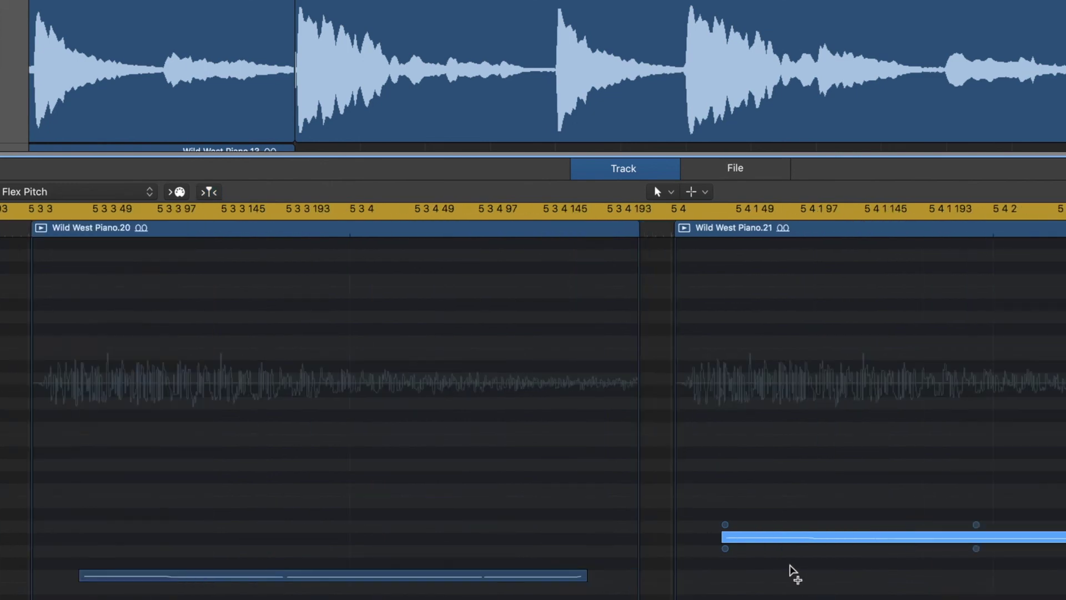
pyautogui.hotkey('alt', 'Down')
pyautogui.scroll(2, 794, 572)
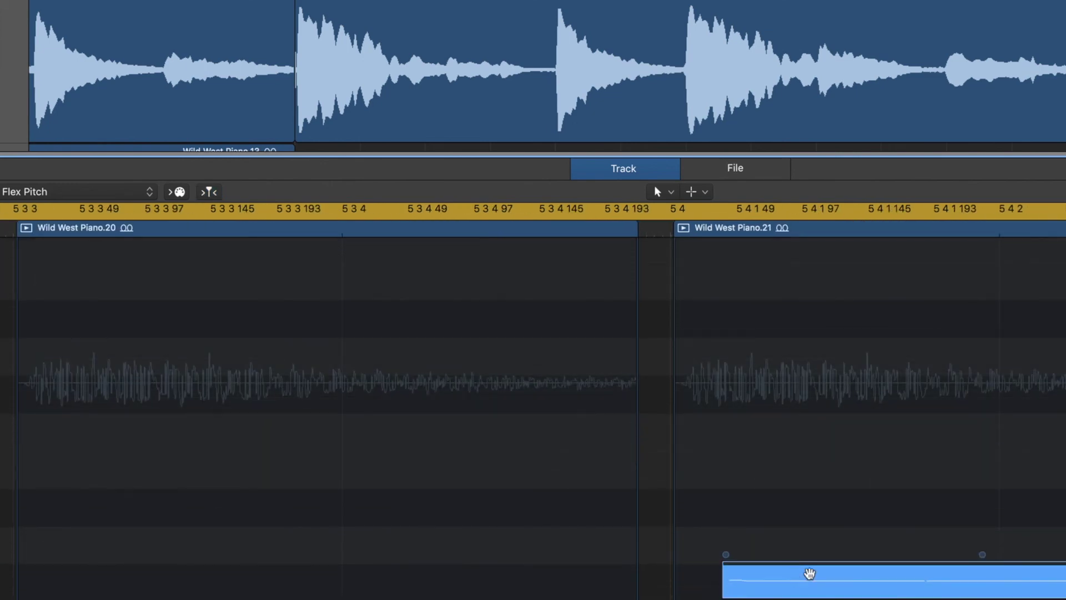
pyautogui.click(966, 580)
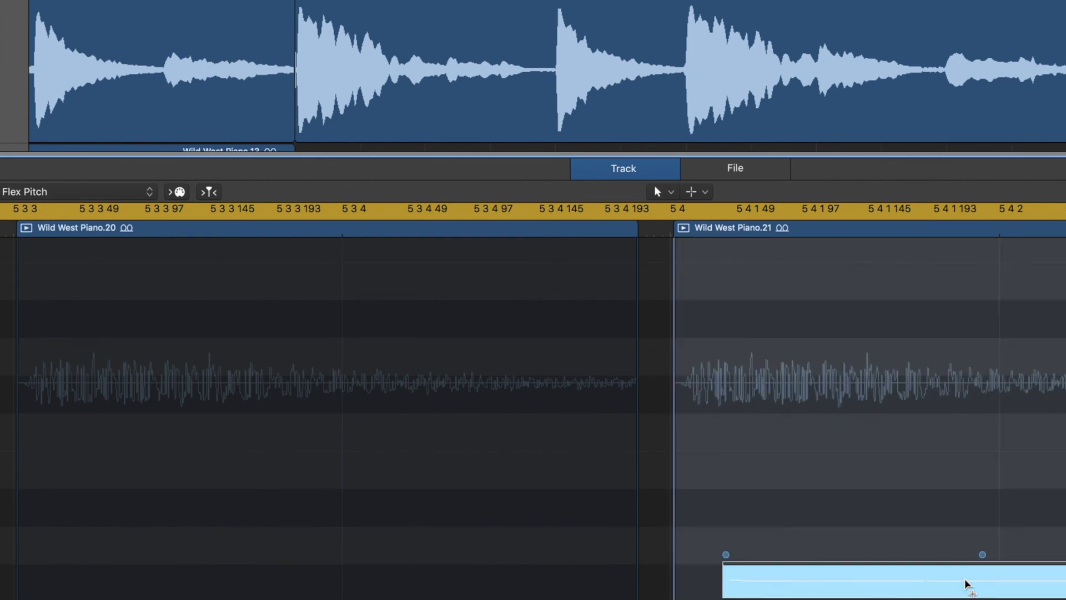
pyautogui.scroll(-6, 697, 514)
pyautogui.scroll(-1, 700, 510)
pyautogui.moveTo(785, 578)
pyautogui.mouseDown()
pyautogui.moveTo(594, 497)
pyautogui.moveTo(500, 395)
pyautogui.mouseUp()
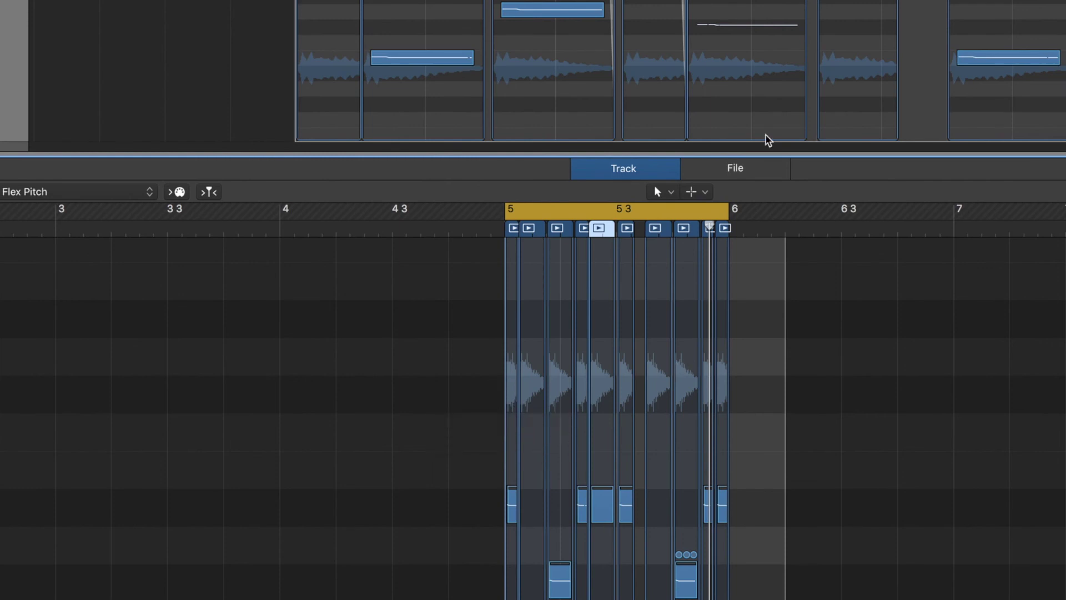
# Step: Close the Flex Pitch editor and zoom the Tracks area back out to the full arrangement
pyautogui.press('e')
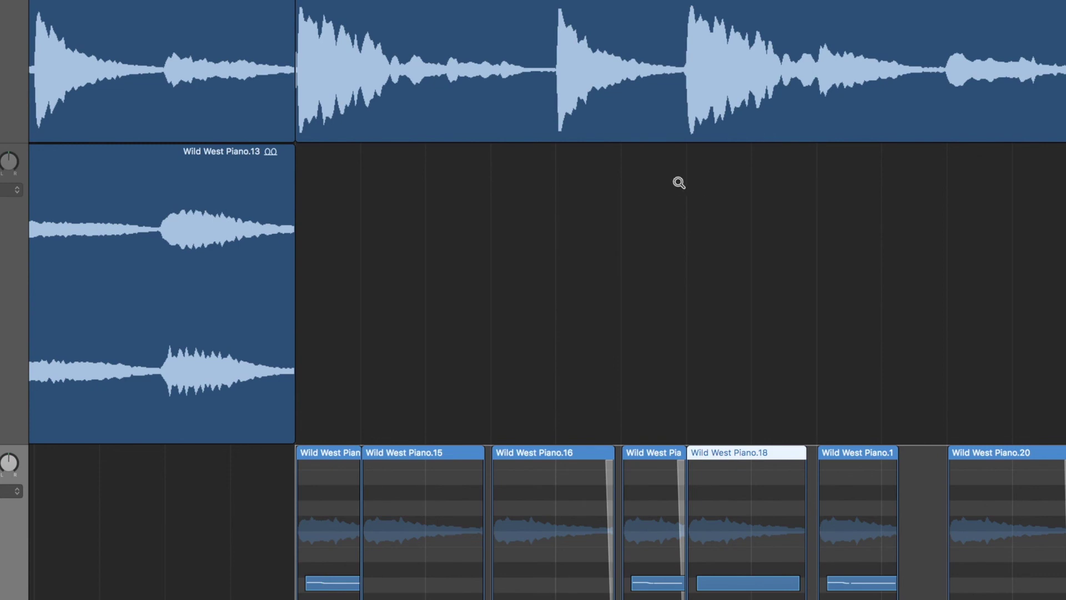
pyautogui.keyDown('ctrl'); pyautogui.keyDown('alt'); pyautogui.click(681, 182); pyautogui.keyUp('alt'); pyautogui.keyUp('ctrl')
pyautogui.keyDown('ctrl'); pyautogui.keyDown('alt'); pyautogui.click(682, 182); pyautogui.keyUp('alt'); pyautogui.keyUp('ctrl')
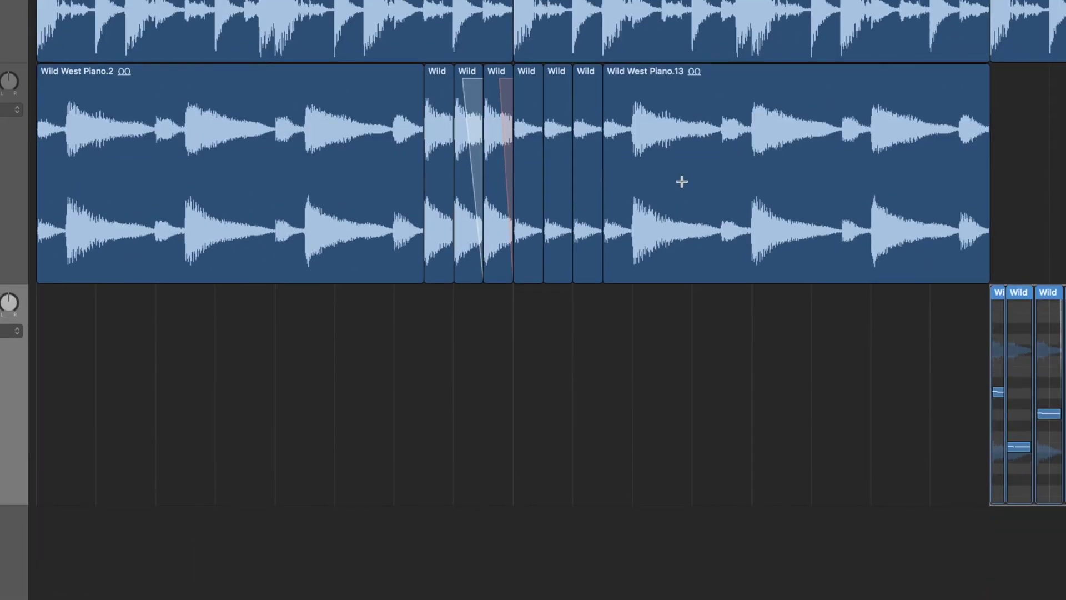